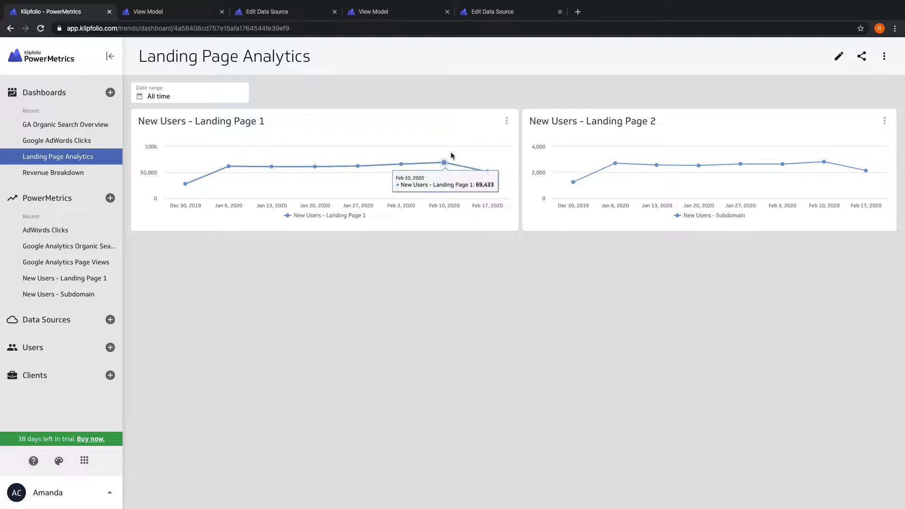
Review the profile IDs and models of the Subdomain Users and Main Domain Users data sources, and return to the Landing Page Analytics dashboard
{"action": "left_click", "coordinate": [288, 13]}
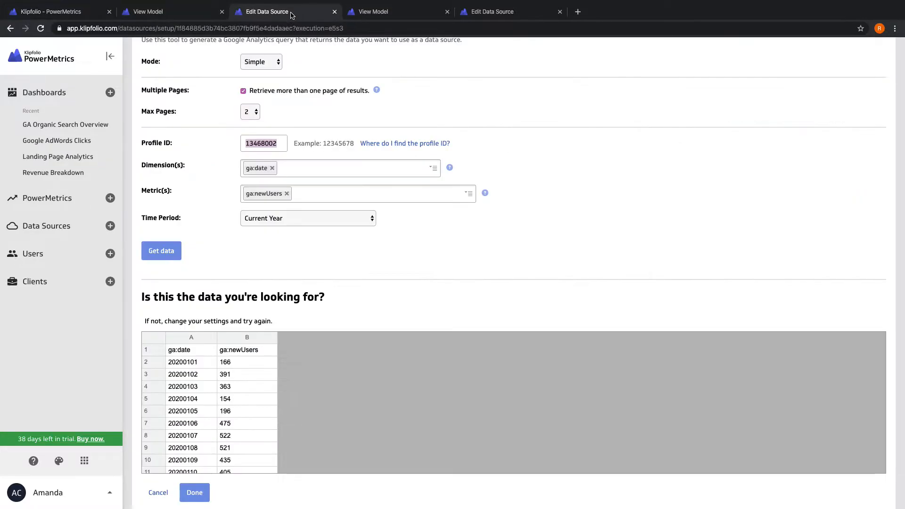
{"action": "scroll", "coordinate": [433, 184], "scroll_direction": "up", "scroll_amount": 3}
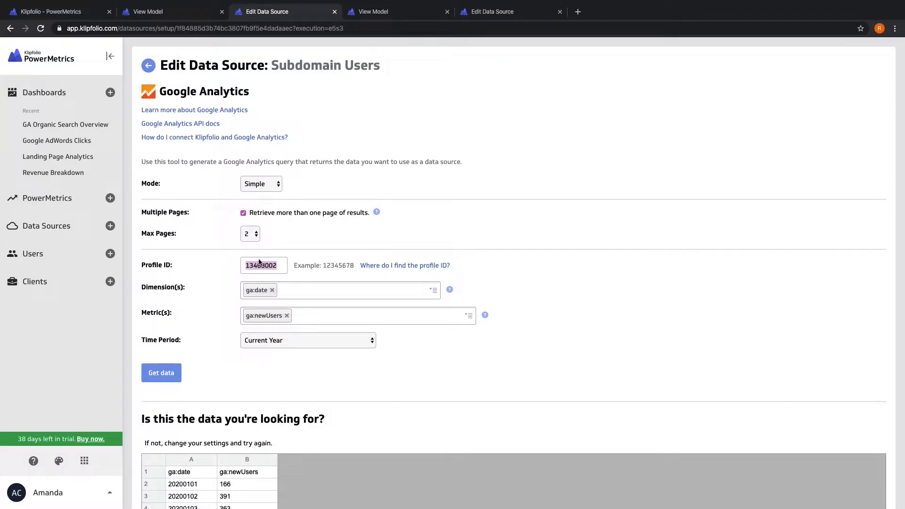
{"action": "left_click", "coordinate": [492, 14]}
{"action": "double_click", "coordinate": [263, 239]}
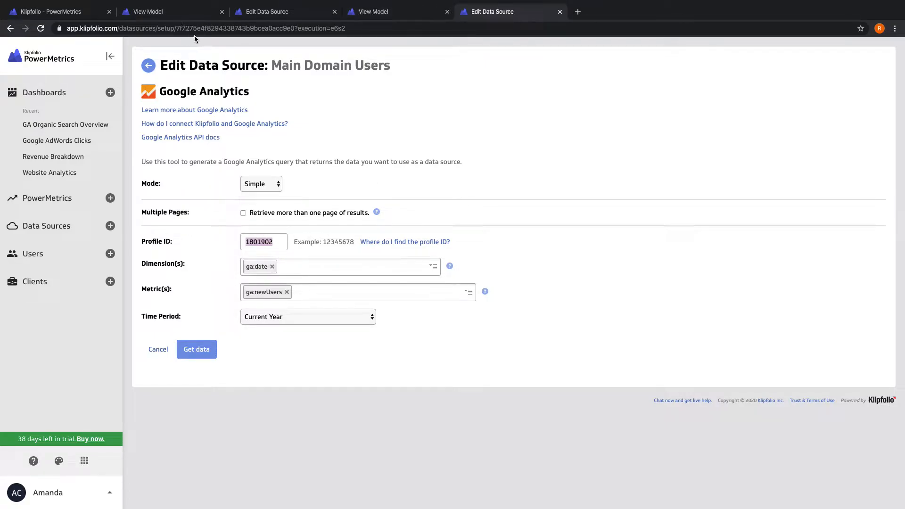
{"action": "left_click", "coordinate": [362, 16]}
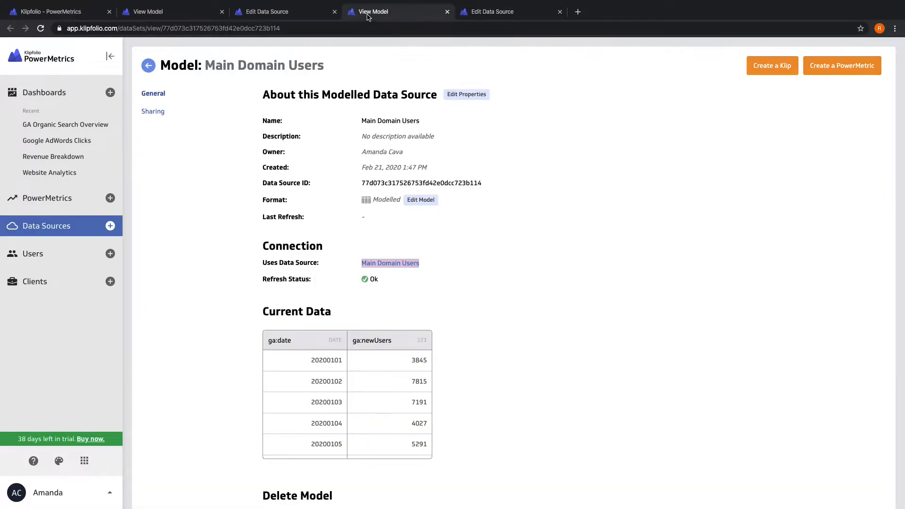
{"action": "left_click", "coordinate": [188, 15]}
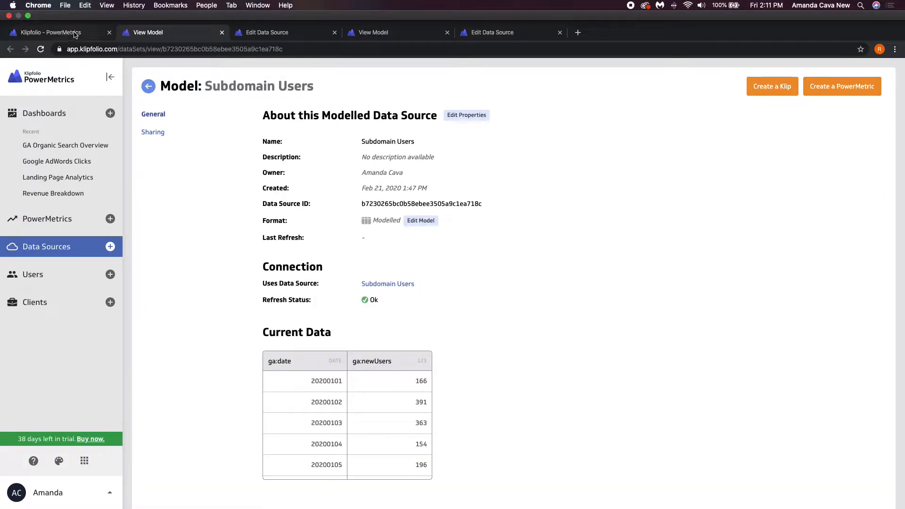
{"action": "left_click", "coordinate": [75, 34]}
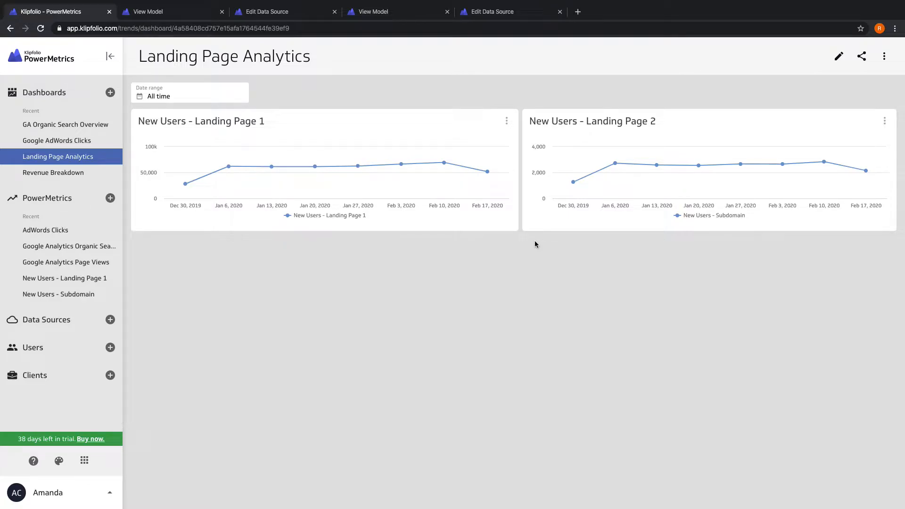
Edit the dashboard and start a new calculated PowerMetric with the formula New Users - Landing Page 1 + New Users - Subdomain
{"action": "left_click", "coordinate": [838, 58]}
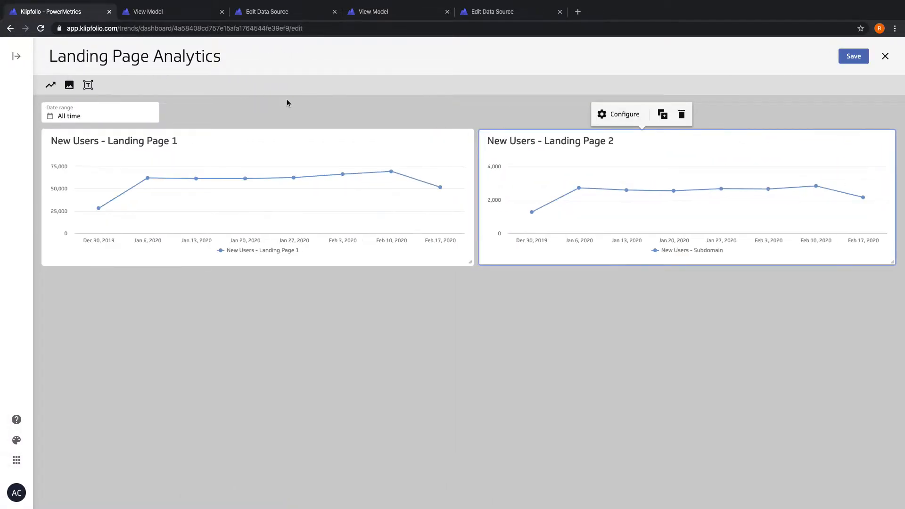
{"action": "left_click", "coordinate": [51, 86]}
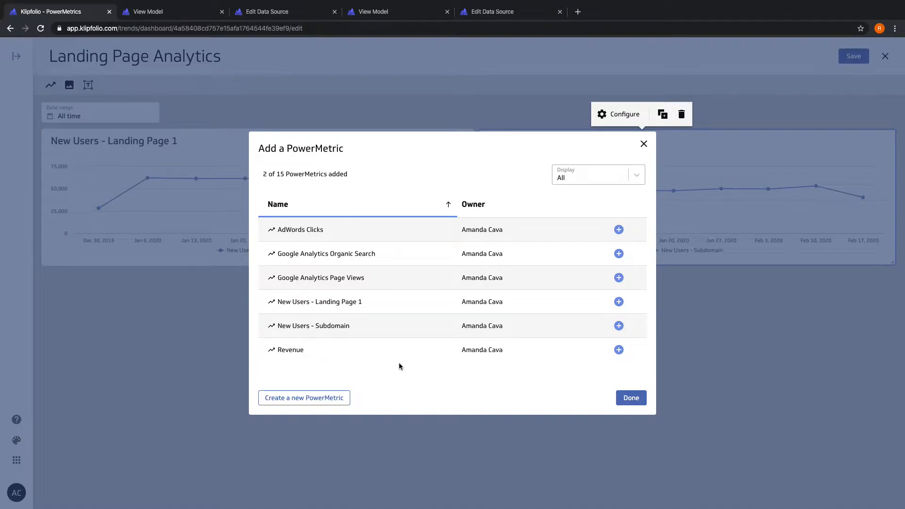
{"action": "left_click", "coordinate": [304, 400]}
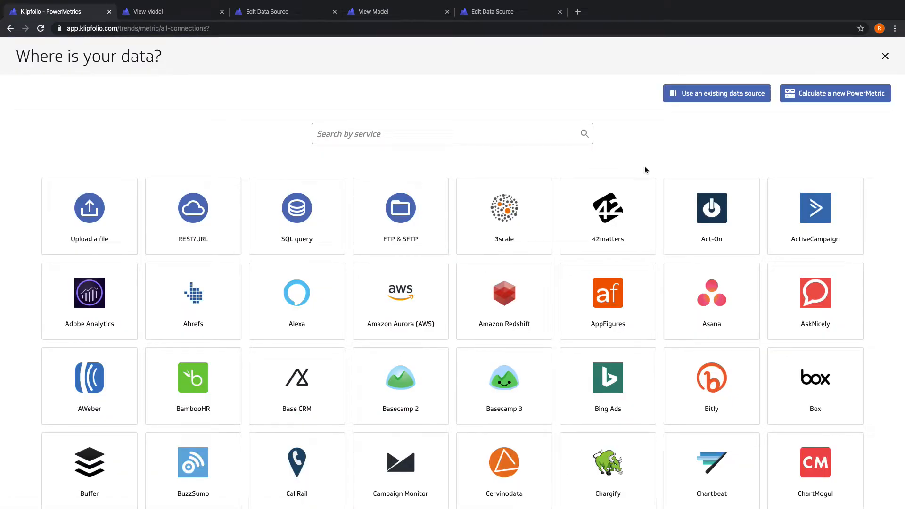
{"action": "left_click", "coordinate": [830, 100]}
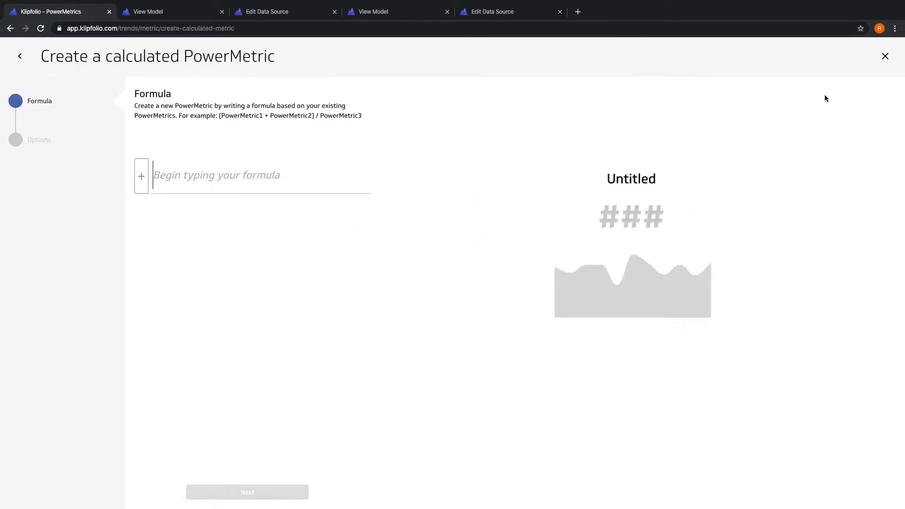
{"action": "left_click", "coordinate": [315, 176]}
{"action": "left_click", "coordinate": [141, 179]}
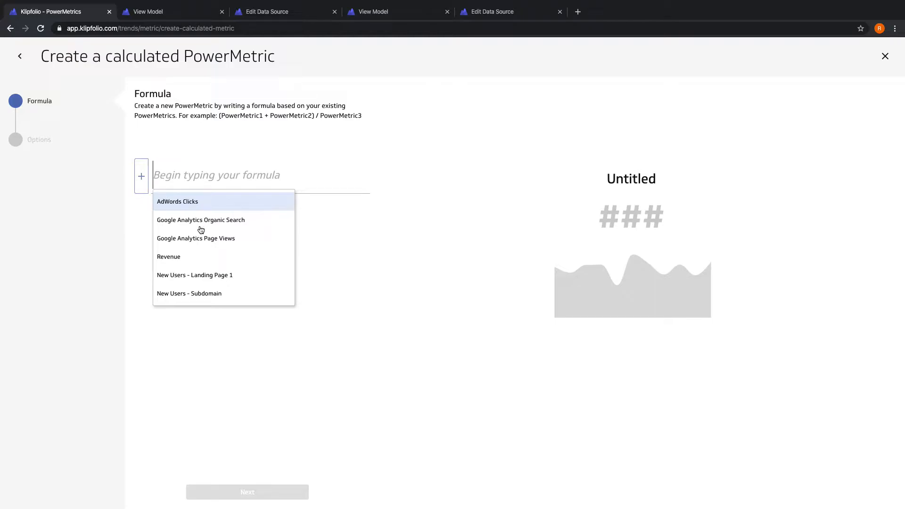
{"action": "left_click", "coordinate": [211, 278]}
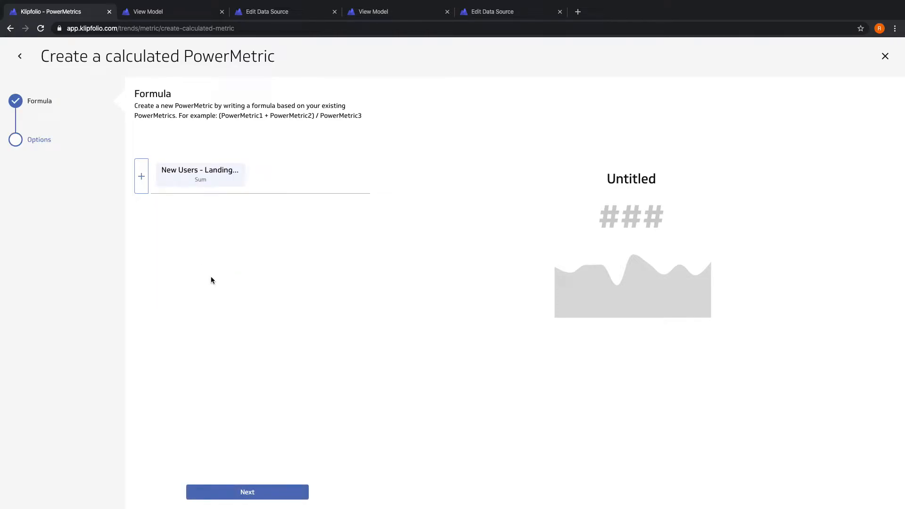
{"action": "type", "text": "+"}
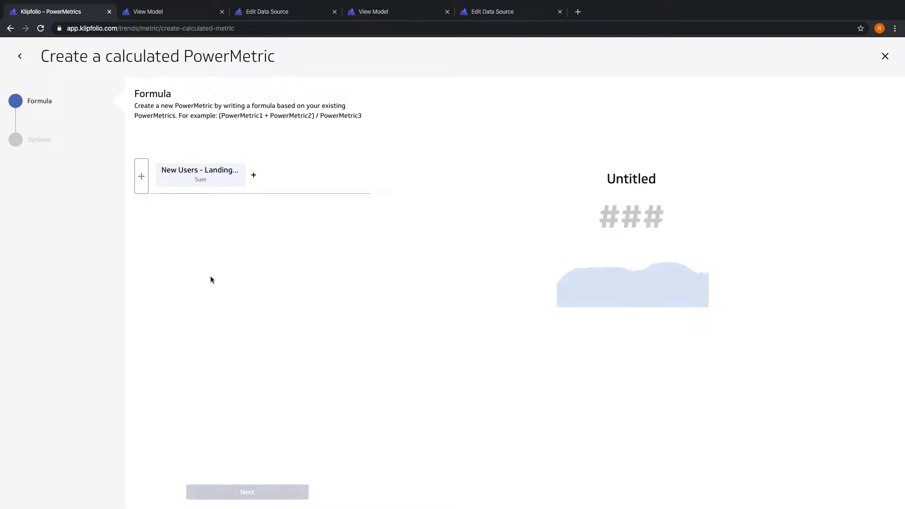
{"action": "left_click", "coordinate": [142, 185]}
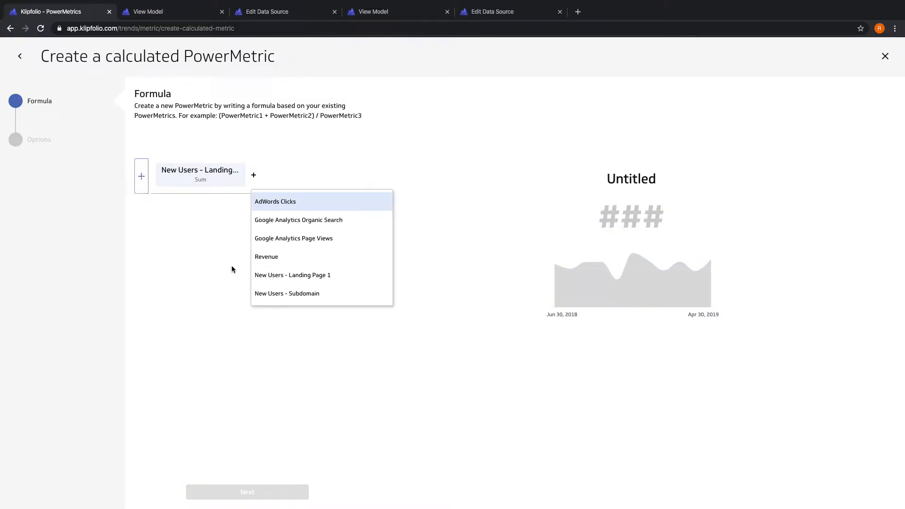
{"action": "left_click", "coordinate": [303, 294]}
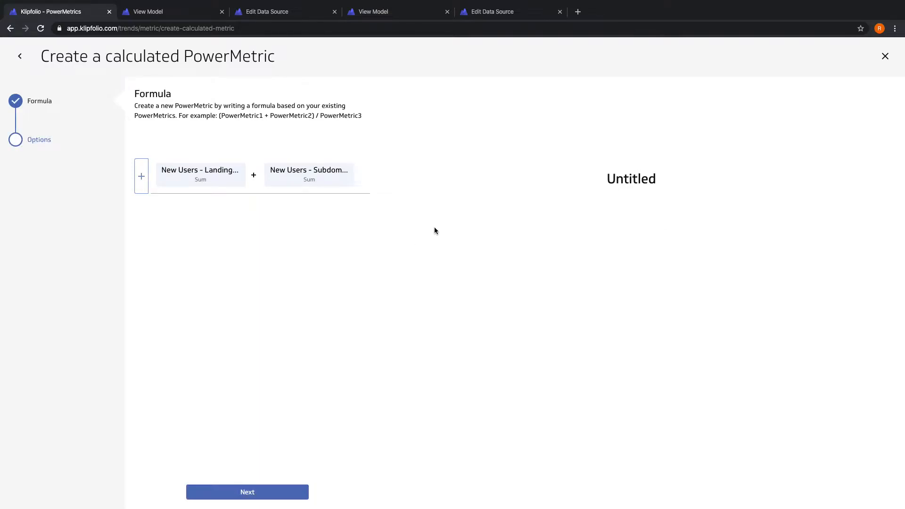
Name the calculated PowerMetric "Total Users across Landing Pages" and save it to the dashboard
{"action": "left_click", "coordinate": [295, 492]}
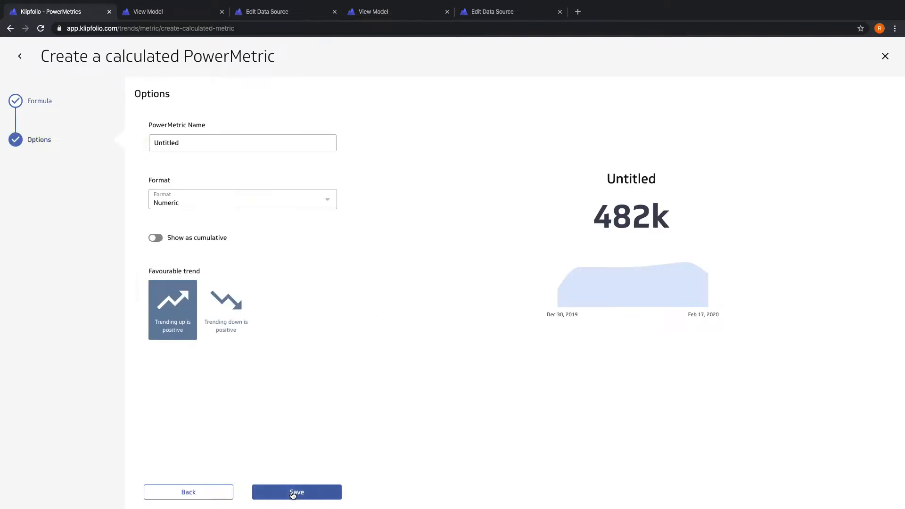
{"action": "left_click", "coordinate": [245, 143]}
{"action": "double_click", "coordinate": [247, 144]}
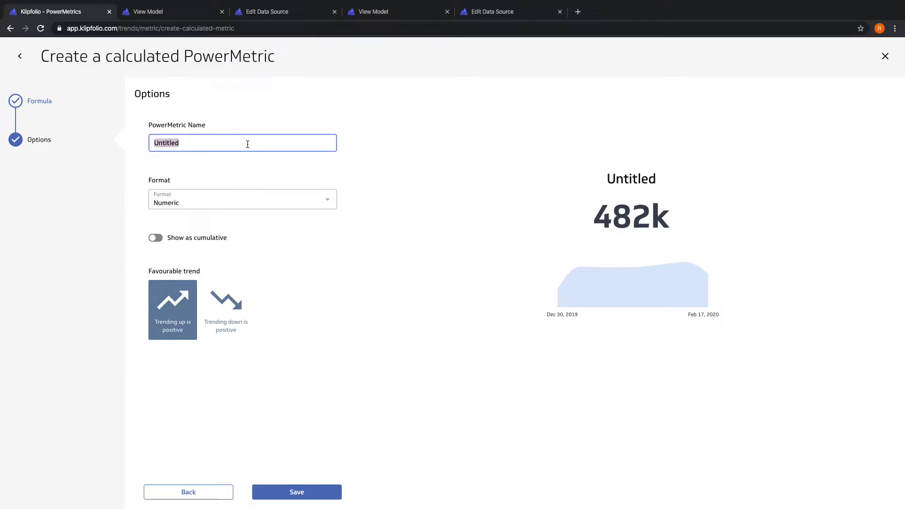
{"action": "type", "text": "Total Users across Landing Pages"}
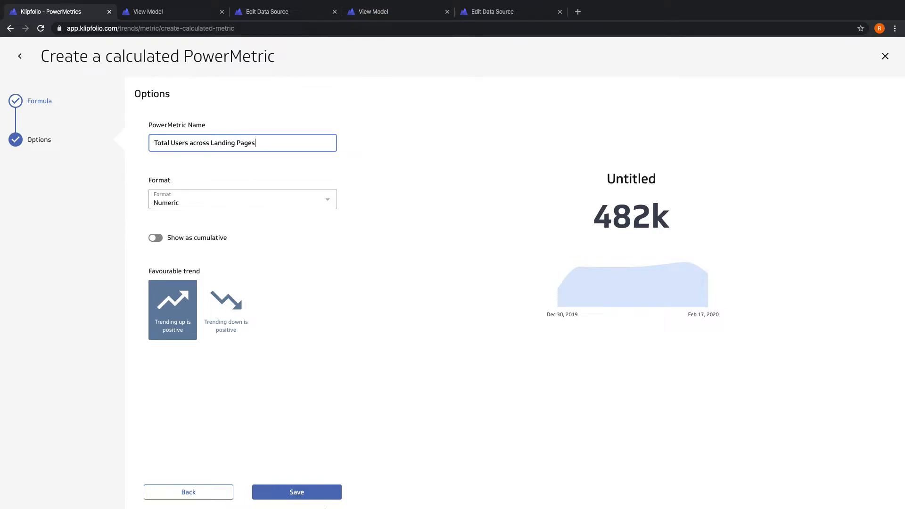
{"action": "left_click", "coordinate": [317, 493]}
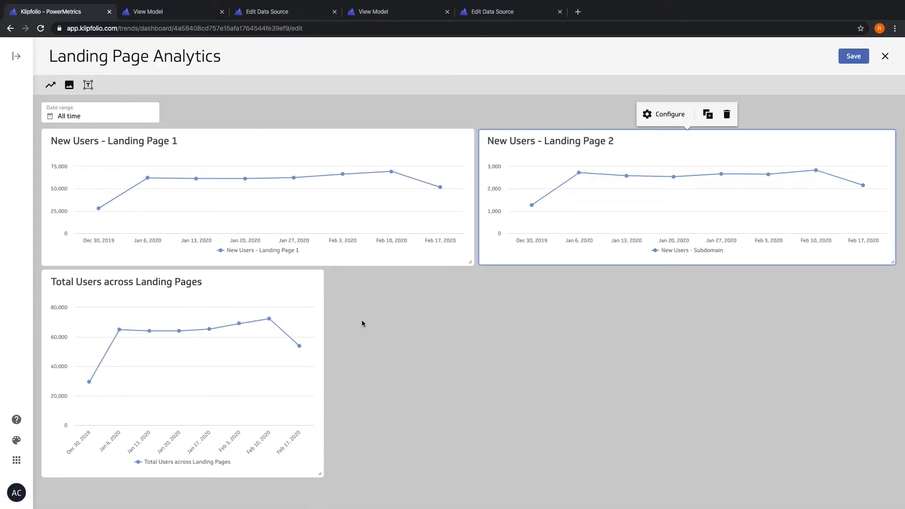
Widen the Total Users across Landing Pages chart to span both charts above it, and expand the navigation sidebar
{"action": "left_click_drag", "start_coordinate": [322, 476], "coordinate": [891, 448]}
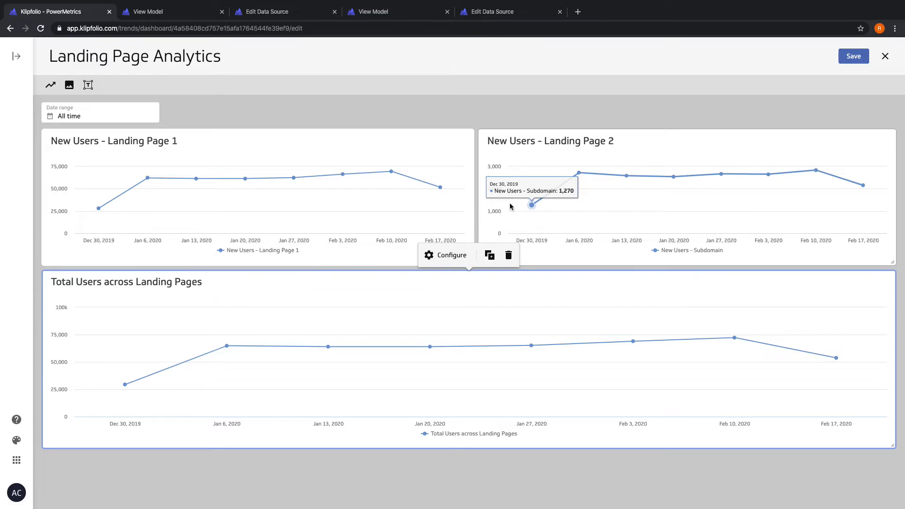
{"action": "left_click", "coordinate": [16, 61]}
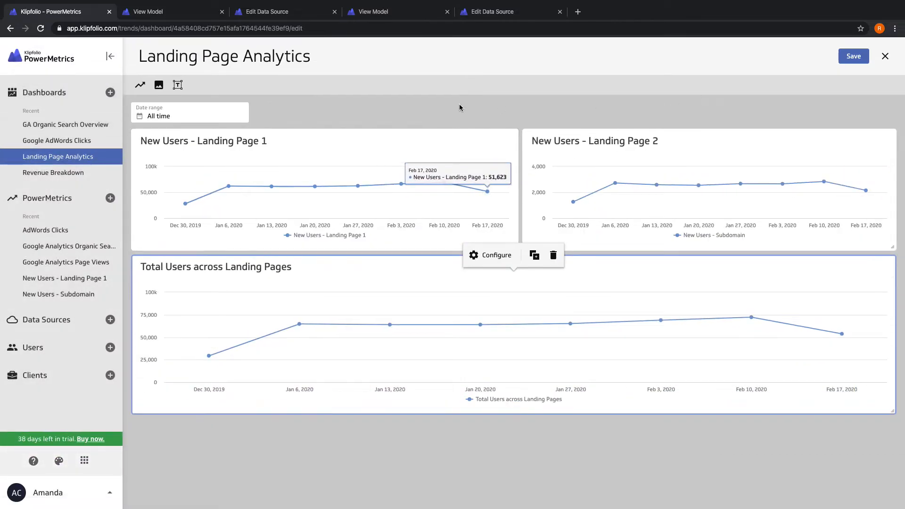
Start another calculated PowerMetric for the dashboard with the formula New Users - Subdomain / Total Users across Landing Pages
{"action": "left_click", "coordinate": [140, 85]}
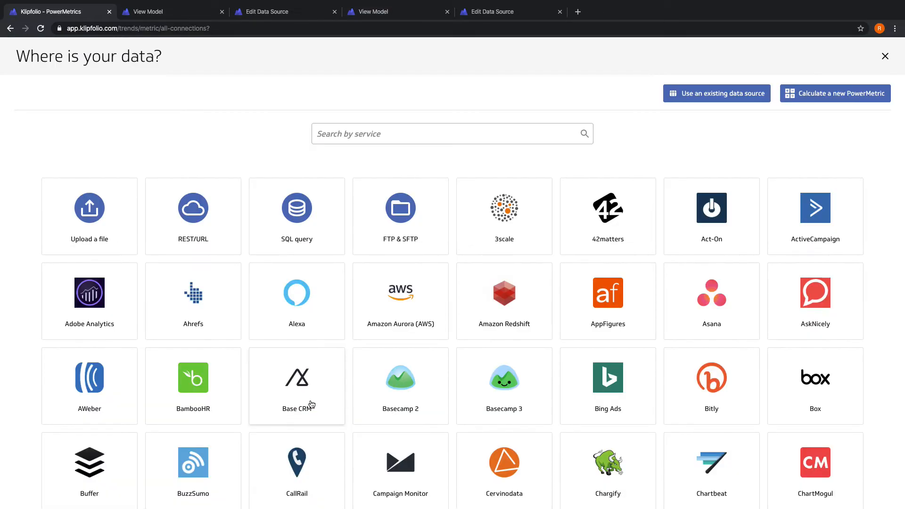
{"action": "left_click", "coordinate": [823, 97]}
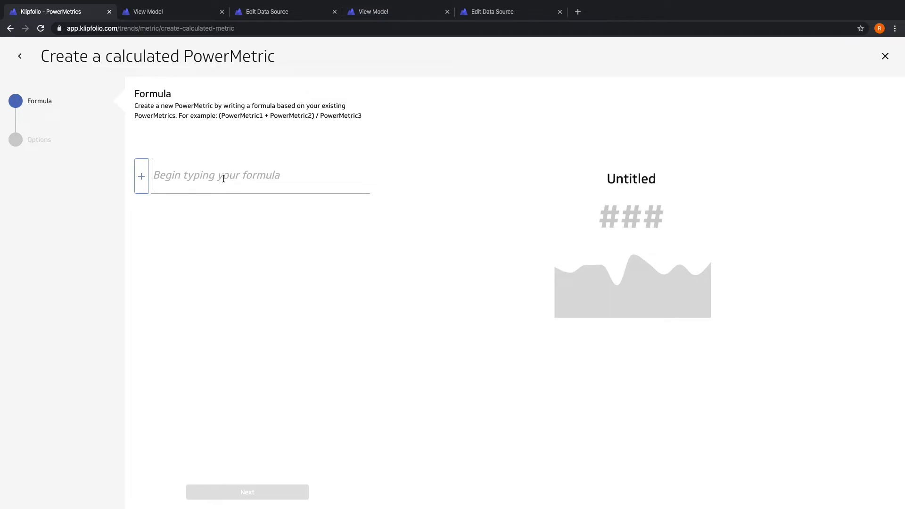
{"action": "left_click", "coordinate": [146, 178]}
{"action": "scroll", "coordinate": [191, 246], "scroll_direction": "down", "scroll_amount": 2}
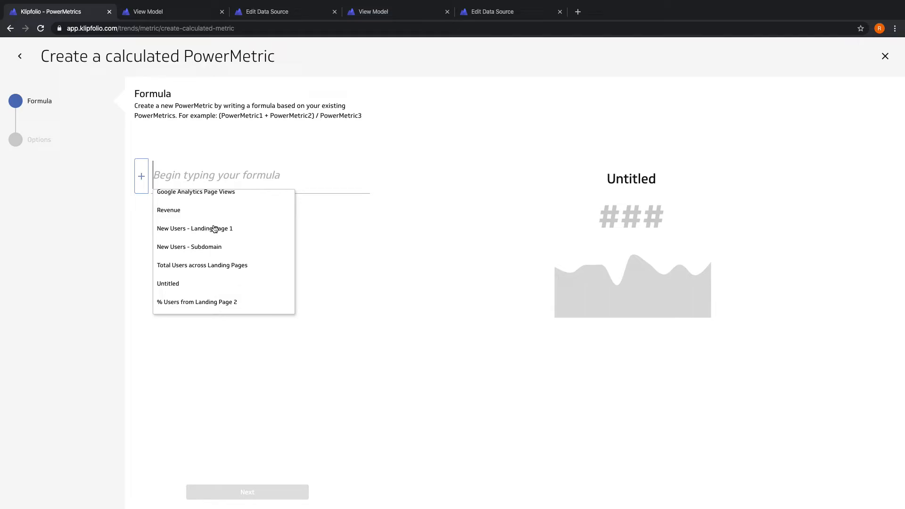
{"action": "scroll", "coordinate": [215, 230], "scroll_direction": "up", "scroll_amount": 1}
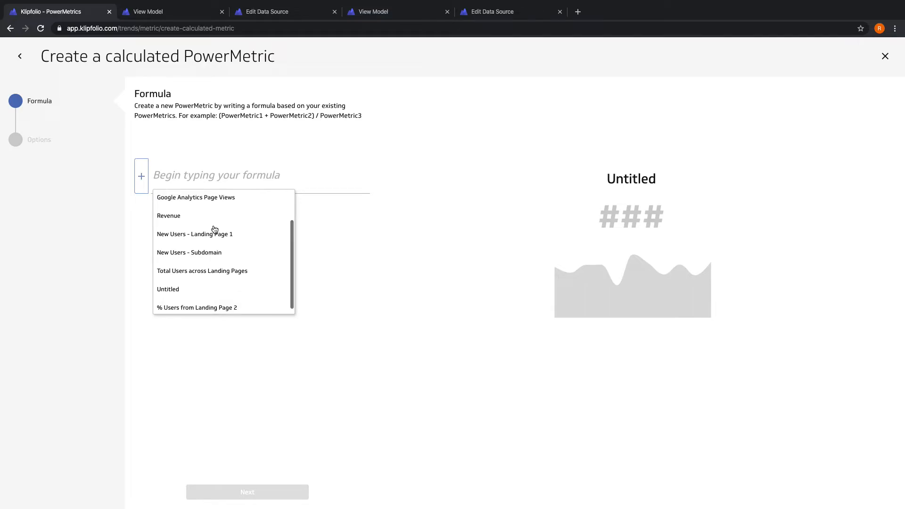
{"action": "left_click", "coordinate": [191, 254]}
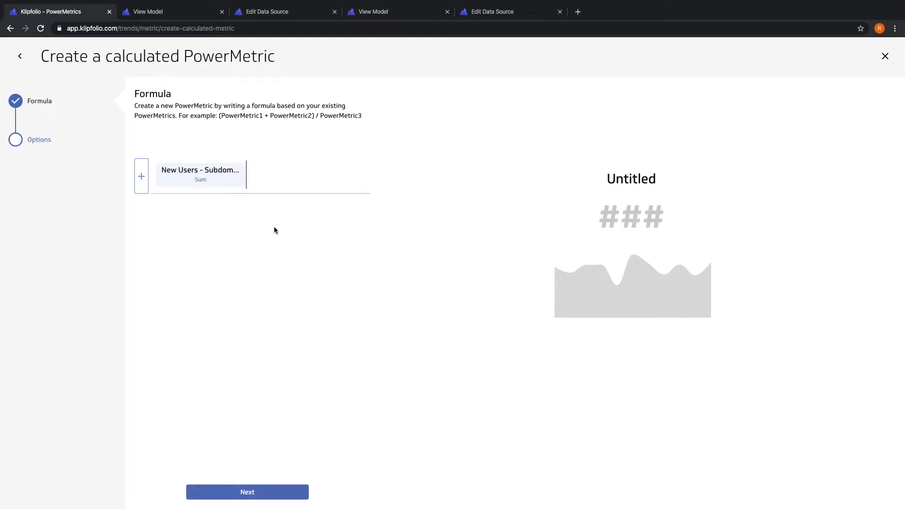
{"action": "type", "text": "/ "}
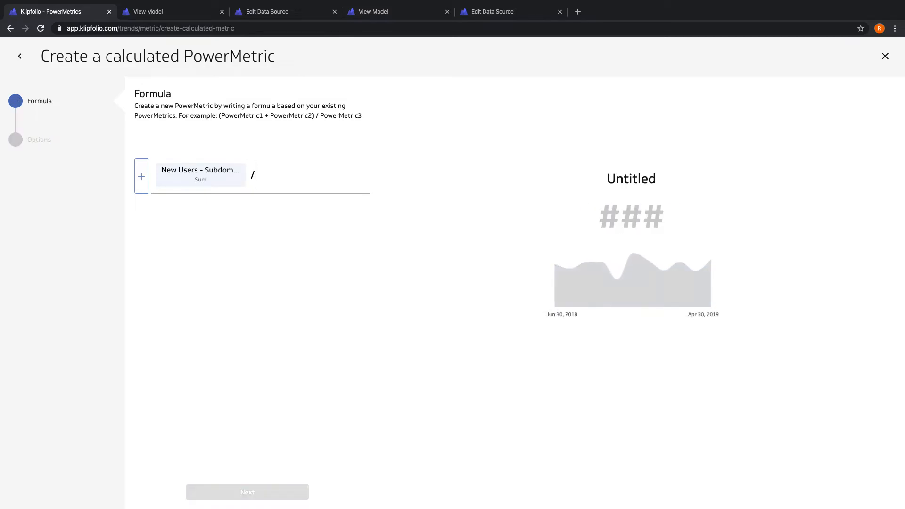
{"action": "type", "text": "to"}
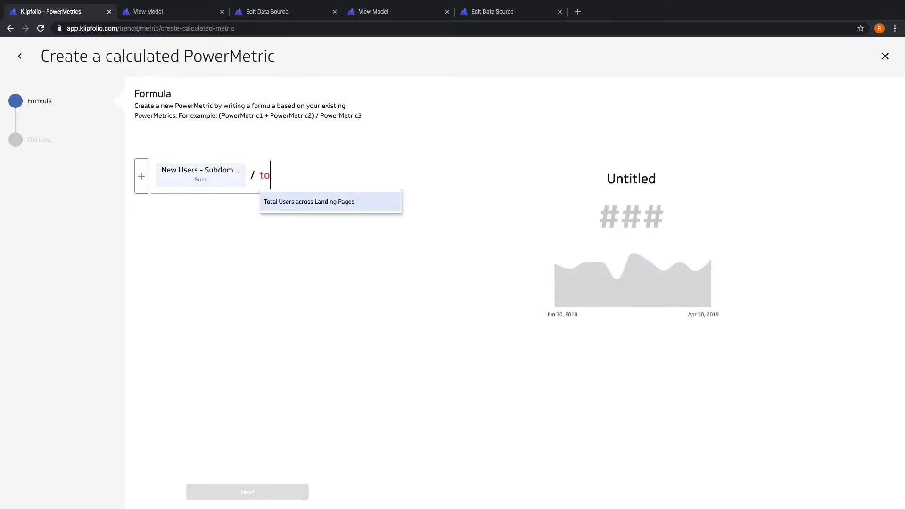
{"action": "left_click", "coordinate": [304, 202]}
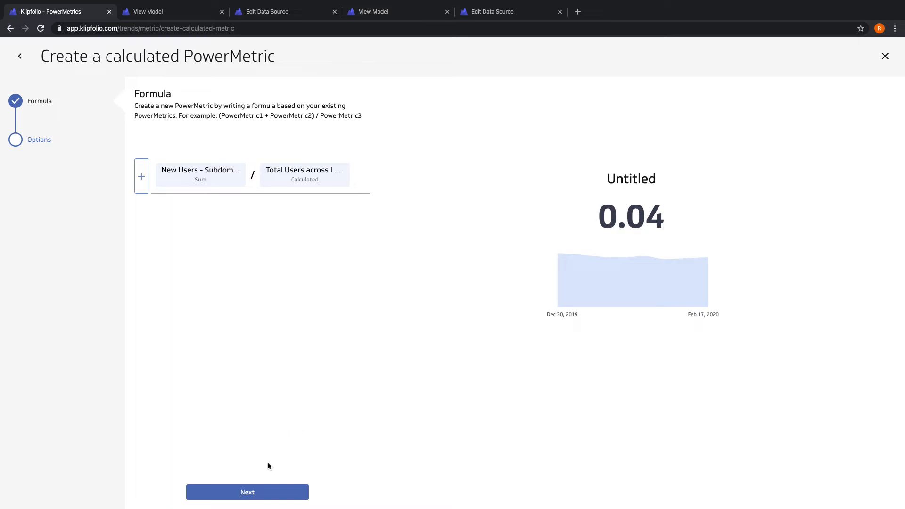
Set the PowerMetric's format to Percentage, name it "% New Users from Landing Page 2", and save it to the dashboard
{"action": "left_click", "coordinate": [301, 492]}
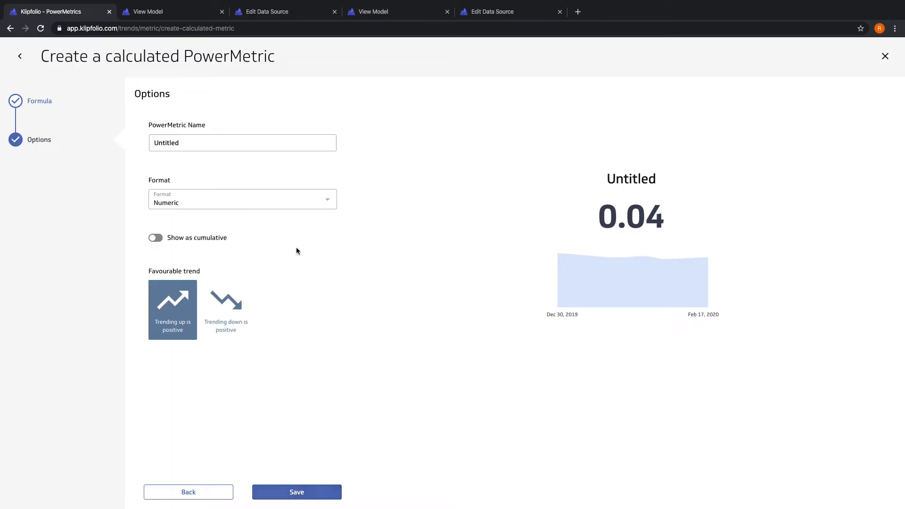
{"action": "left_click", "coordinate": [238, 206]}
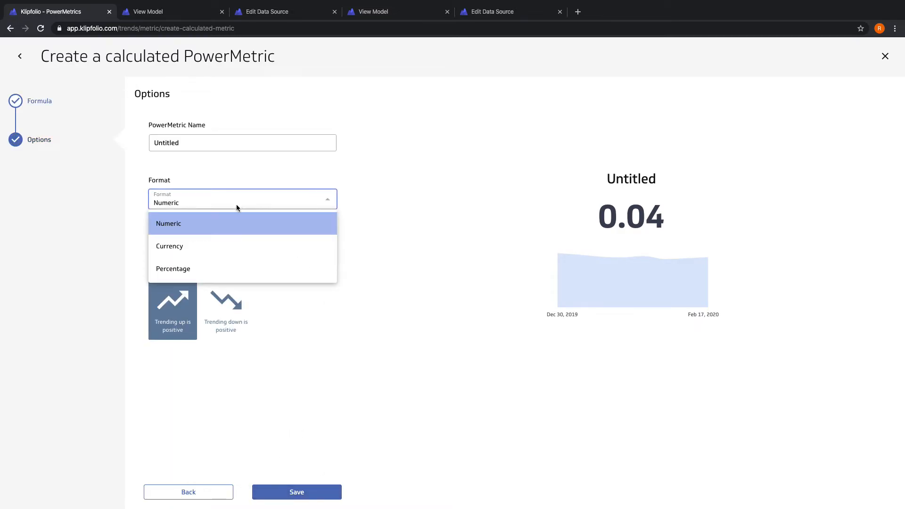
{"action": "left_click", "coordinate": [230, 276]}
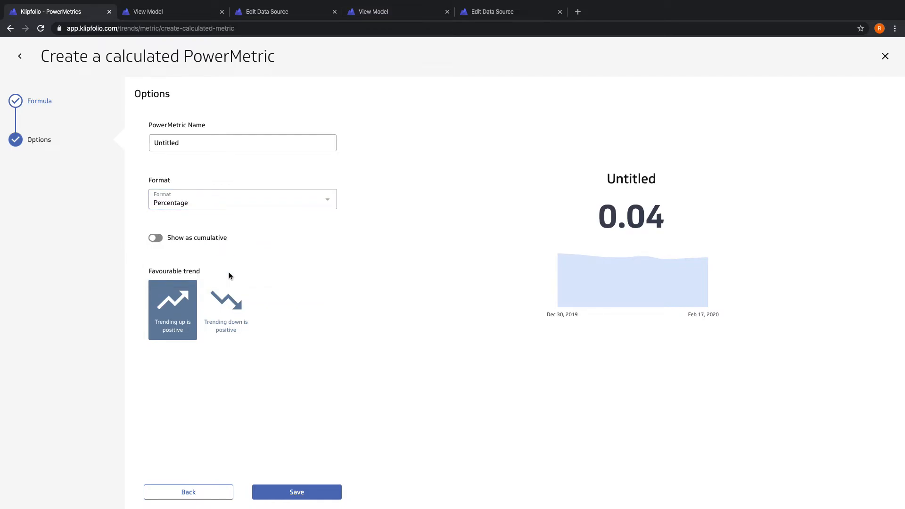
{"action": "left_click", "coordinate": [224, 141]}
{"action": "double_click", "coordinate": [224, 141]}
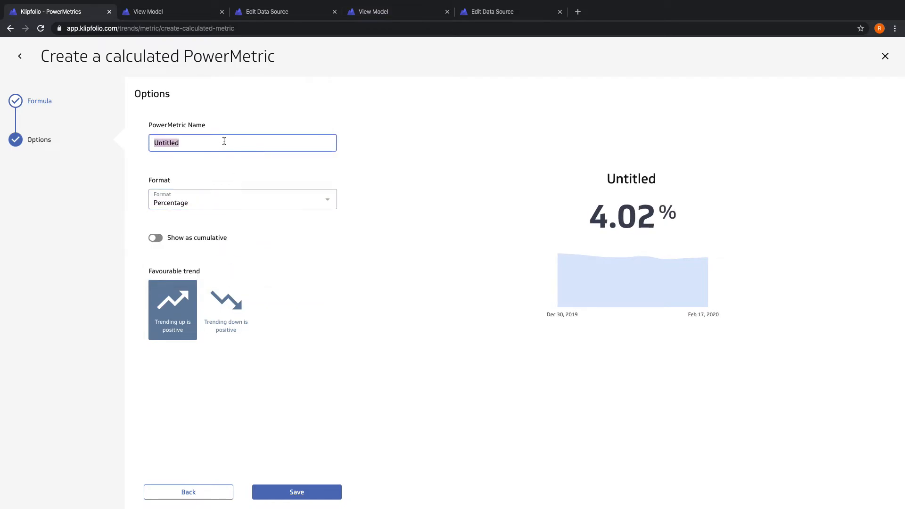
{"action": "type", "text": "% New Users from Landing Page 2"}
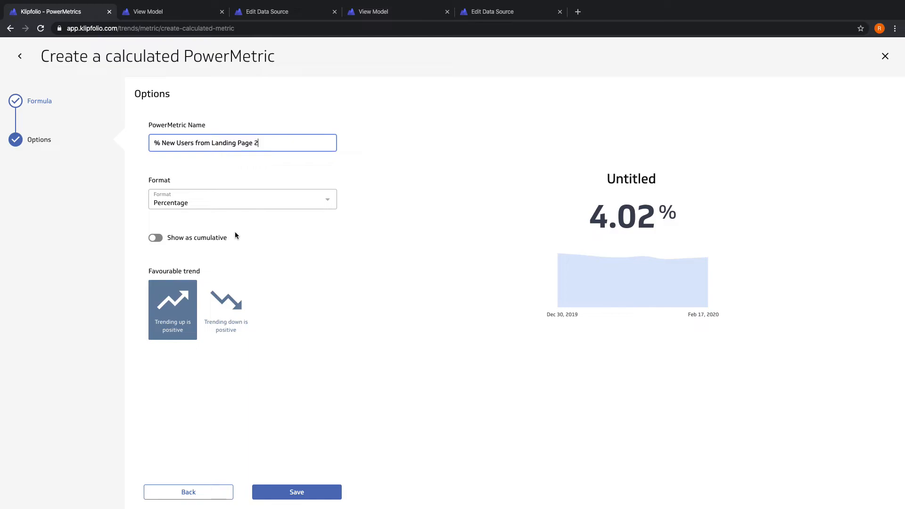
{"action": "left_click", "coordinate": [328, 496]}
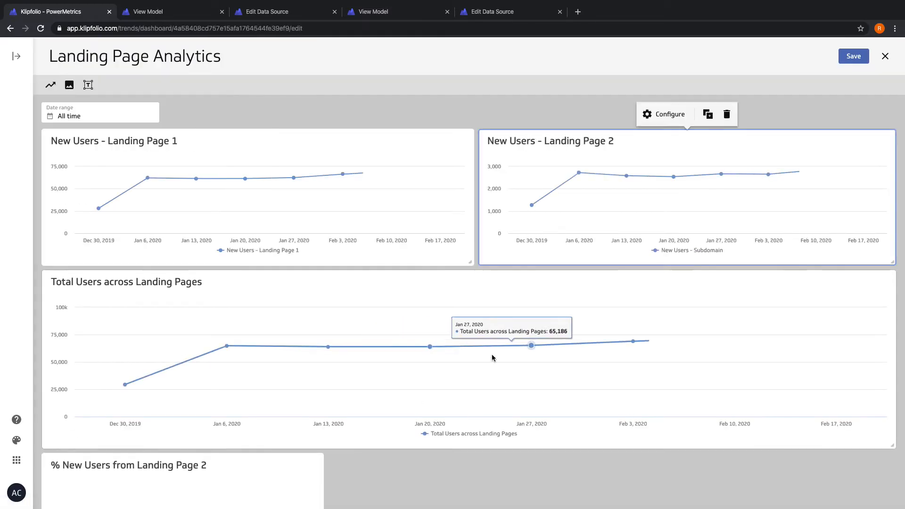
Widen the % New Users from Landing Page 2 widget to span the full width beneath the Total Users across Landing Pages chart
{"action": "scroll", "coordinate": [480, 412], "scroll_direction": "up", "scroll_amount": 3}
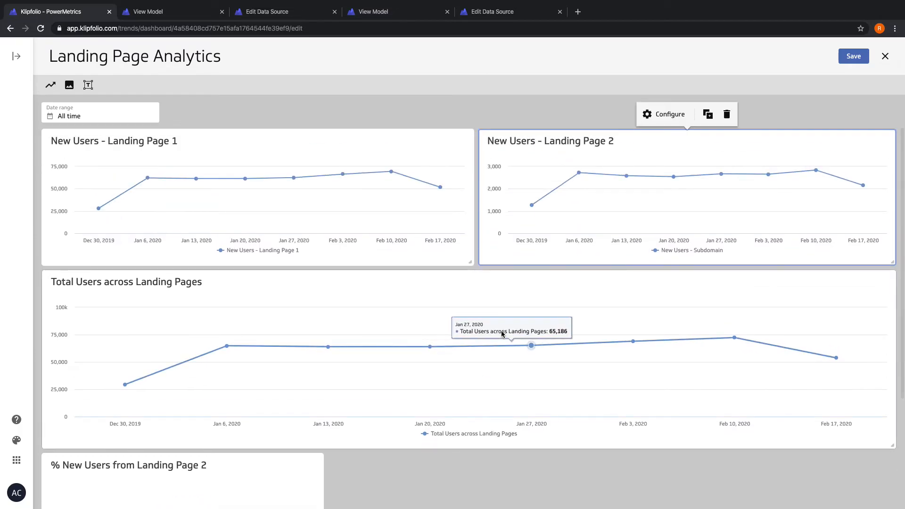
{"action": "scroll", "coordinate": [466, 363], "scroll_direction": "down", "scroll_amount": 3}
{"action": "left_click", "coordinate": [309, 404]}
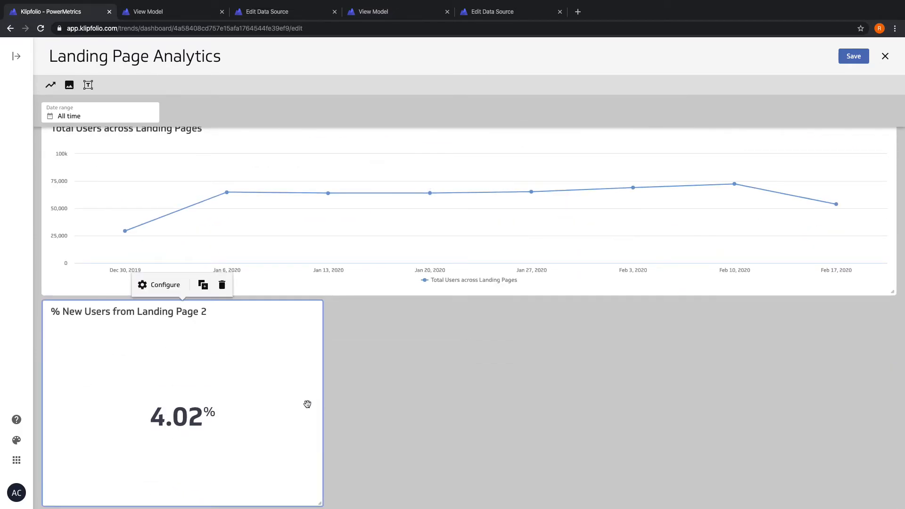
{"action": "left_click_drag", "start_coordinate": [318, 502], "coordinate": [886, 486]}
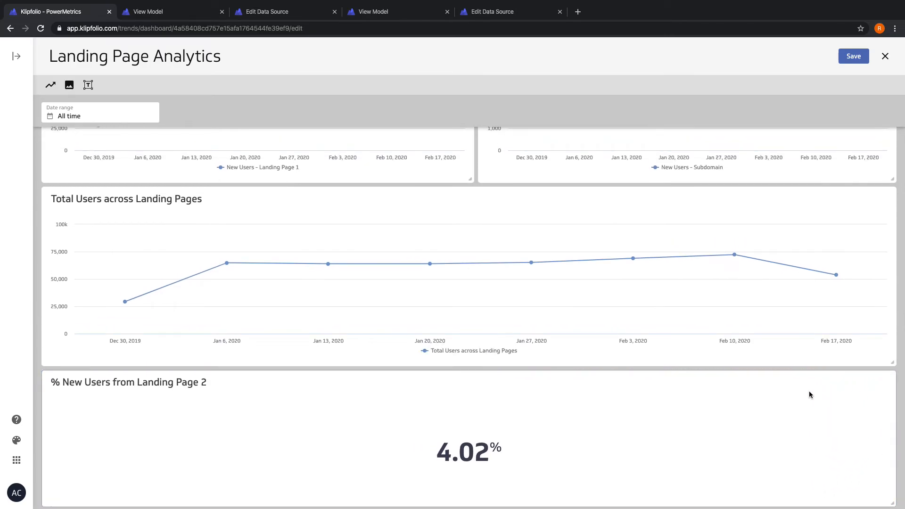
Change the % New Users from Landing Page 2 widget's chart type to a line chart
{"action": "left_click", "coordinate": [820, 425]}
{"action": "left_click", "coordinate": [769, 165]}
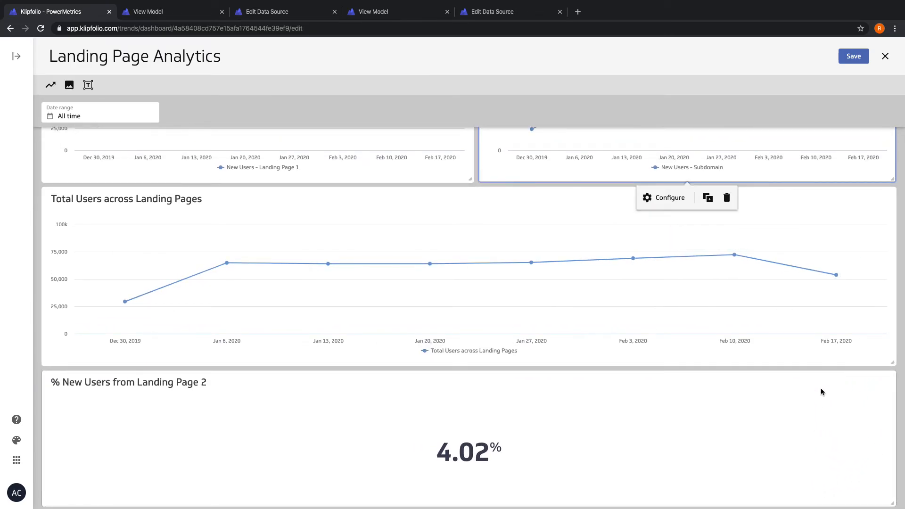
{"action": "left_click", "coordinate": [509, 414]}
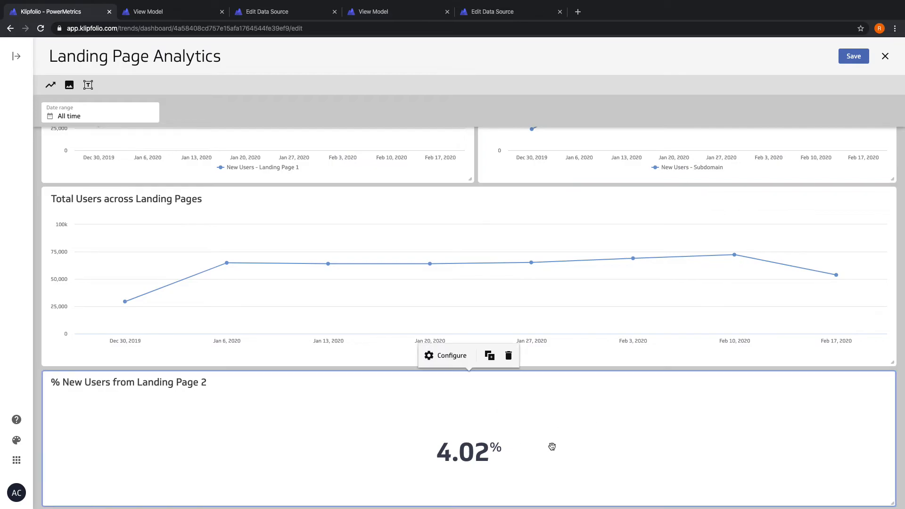
{"action": "left_click", "coordinate": [451, 365]}
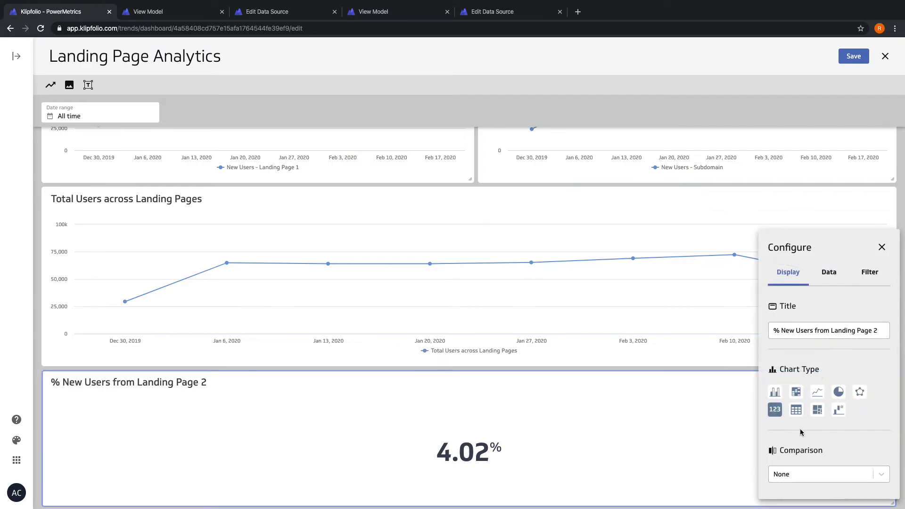
{"action": "left_click", "coordinate": [818, 391]}
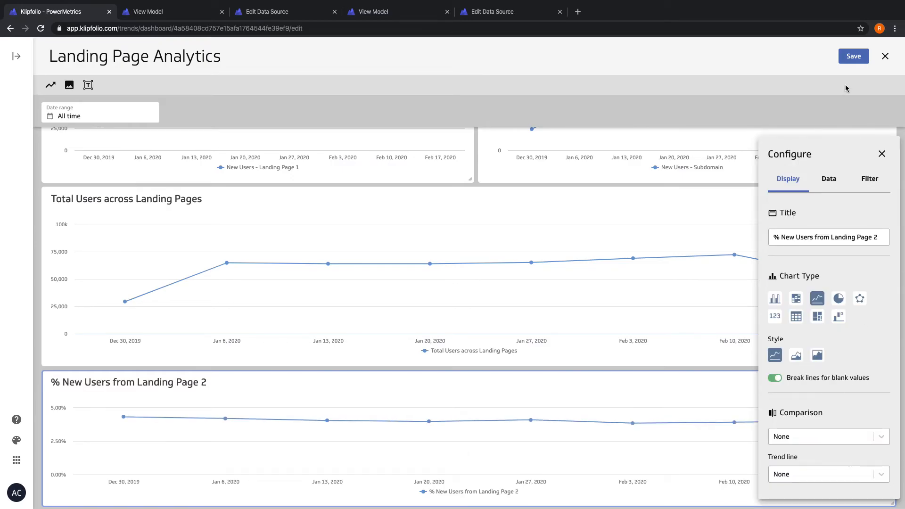
Save the dashboard changes and collapse the navigation sidebar
{"action": "left_click", "coordinate": [848, 57]}
{"action": "left_click", "coordinate": [846, 57]}
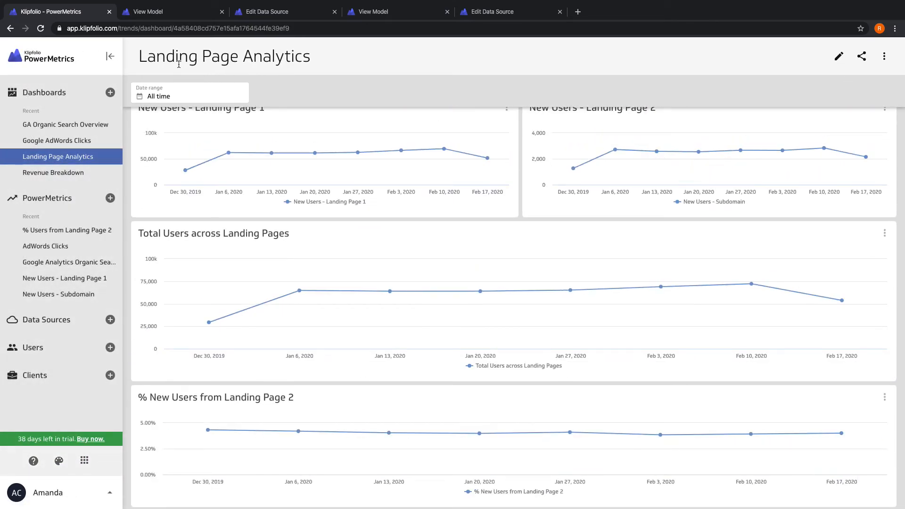
{"action": "left_click", "coordinate": [108, 56]}
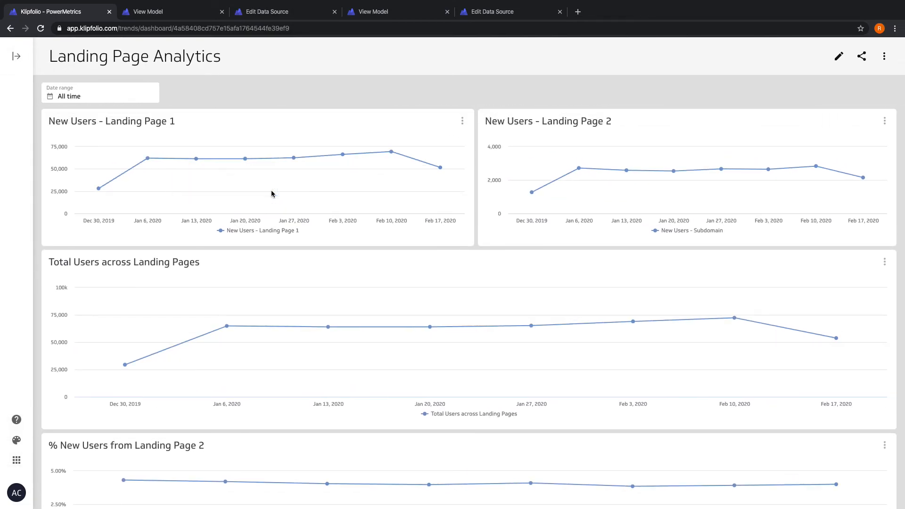
Examine the weekly data points in the landing page new-user charts, the combined total chart and the Landing Page 2 percentage chart
{"action": "mouse_move", "coordinate": [264, 191]}
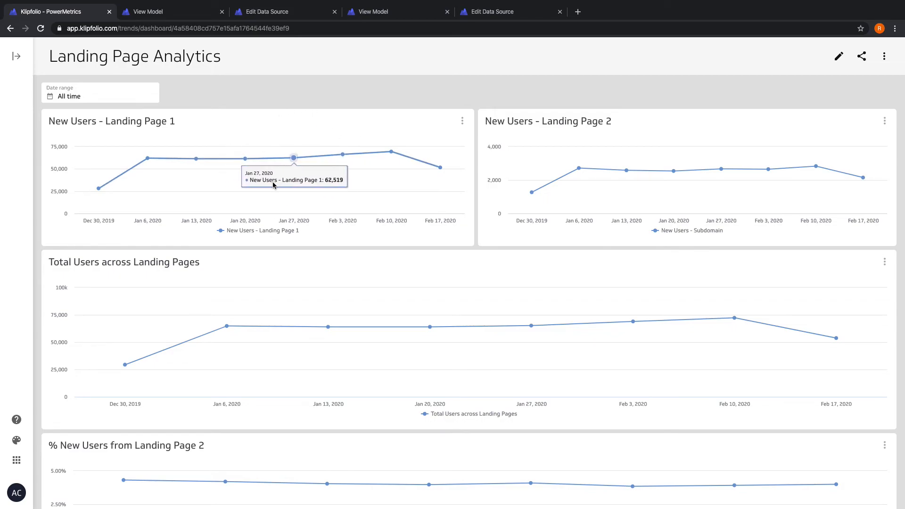
{"action": "mouse_move", "coordinate": [541, 179]}
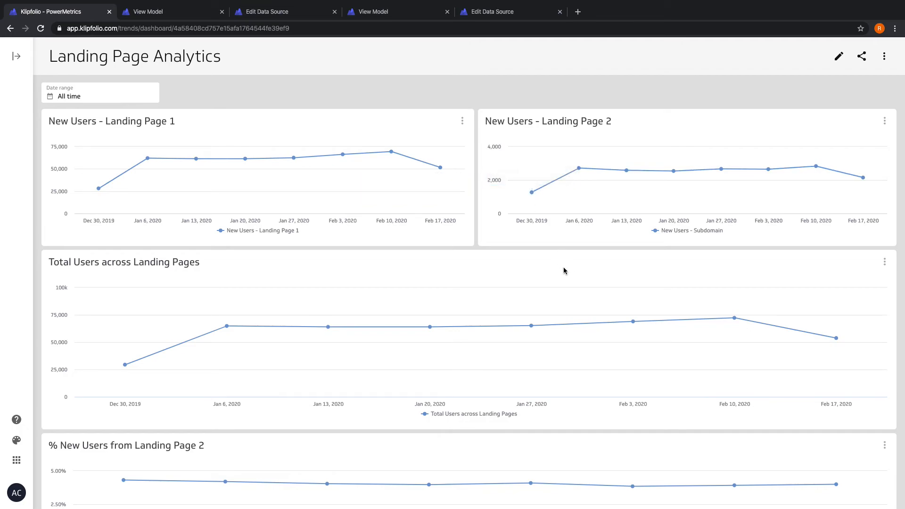
{"action": "scroll", "coordinate": [564, 266], "scroll_direction": "down", "scroll_amount": 1}
{"action": "mouse_move", "coordinate": [138, 306]}
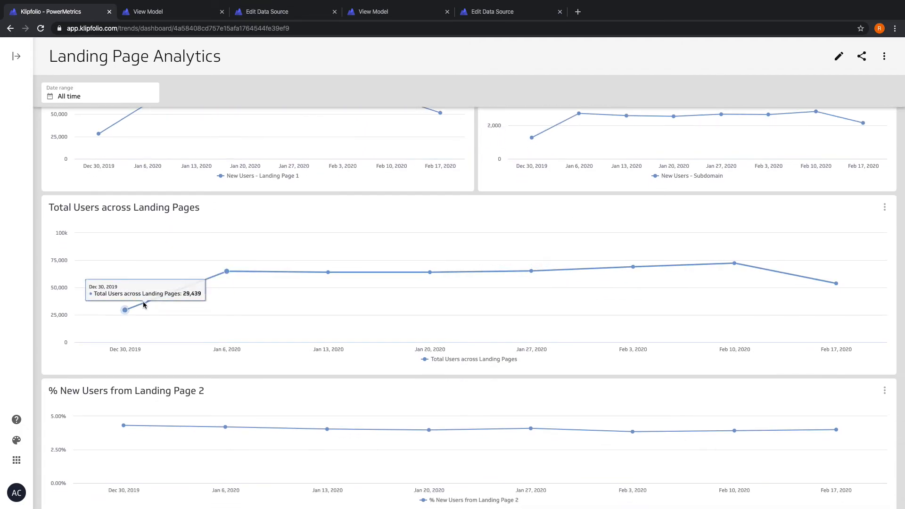
{"action": "mouse_move", "coordinate": [212, 281]}
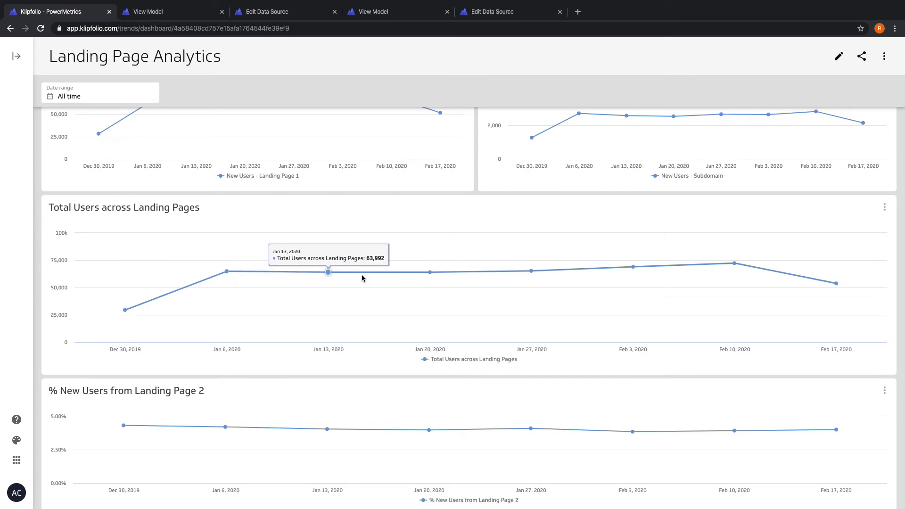
{"action": "scroll", "coordinate": [729, 303], "scroll_direction": "down", "scroll_amount": 1}
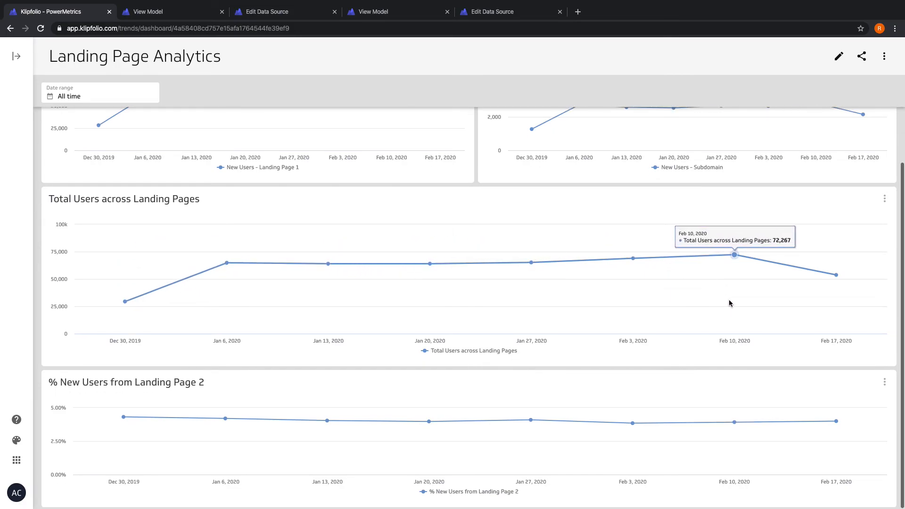
{"action": "mouse_move", "coordinate": [119, 447]}
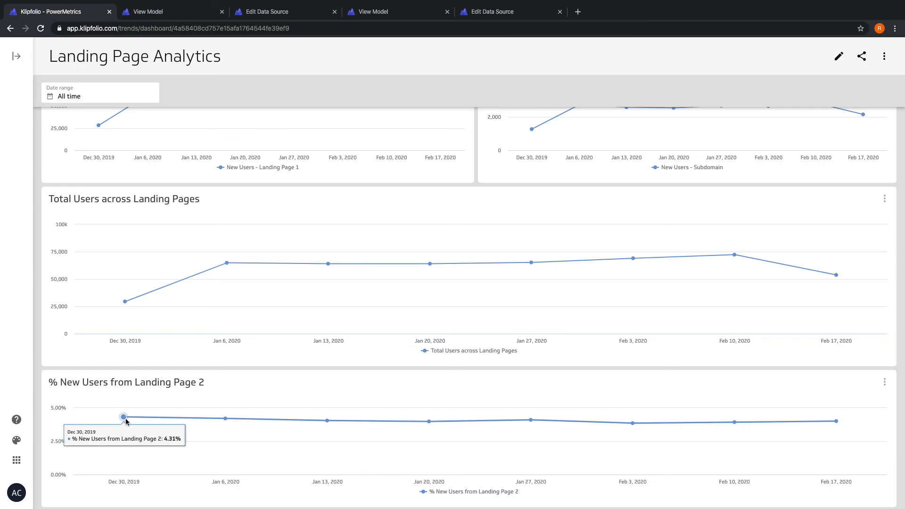
{"action": "mouse_move", "coordinate": [226, 427]}
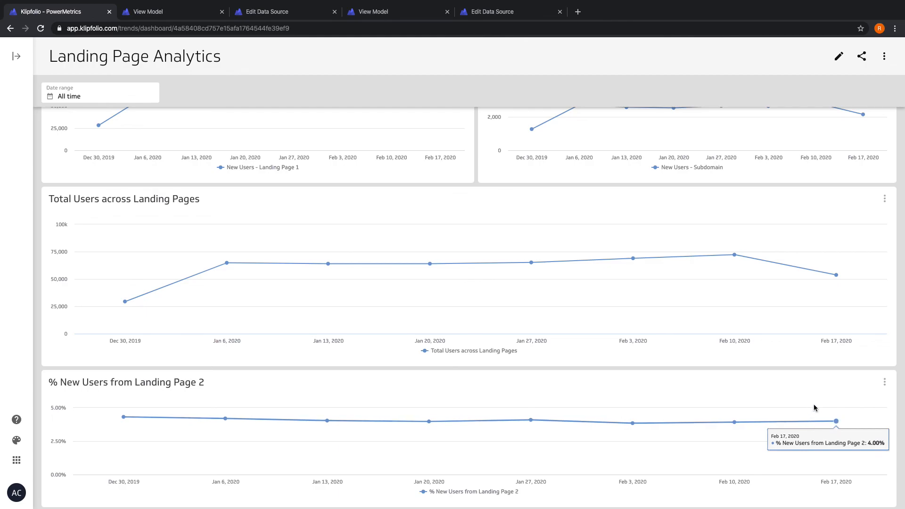
{"action": "scroll", "coordinate": [807, 401], "scroll_direction": "up", "scroll_amount": 1}
{"action": "scroll", "coordinate": [808, 400], "scroll_direction": "down", "scroll_amount": 1}
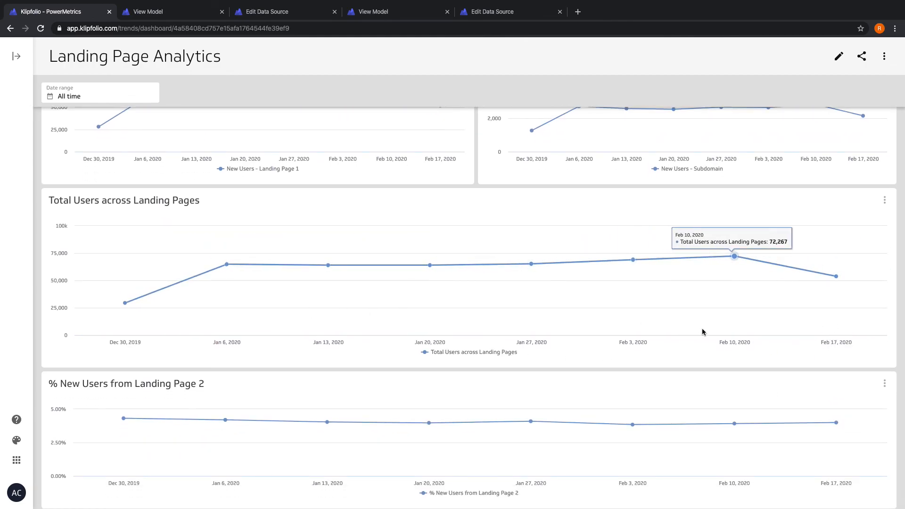
{"action": "scroll", "coordinate": [702, 332], "scroll_direction": "up", "scroll_amount": 1}
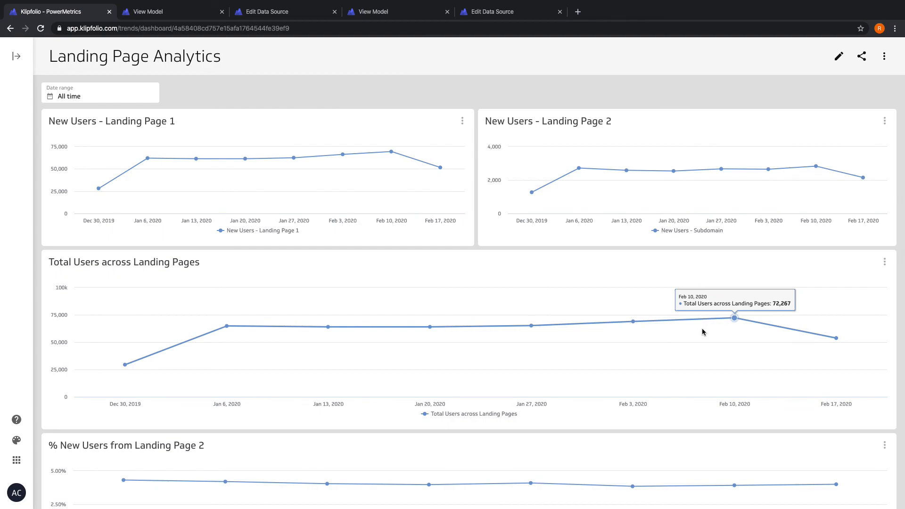